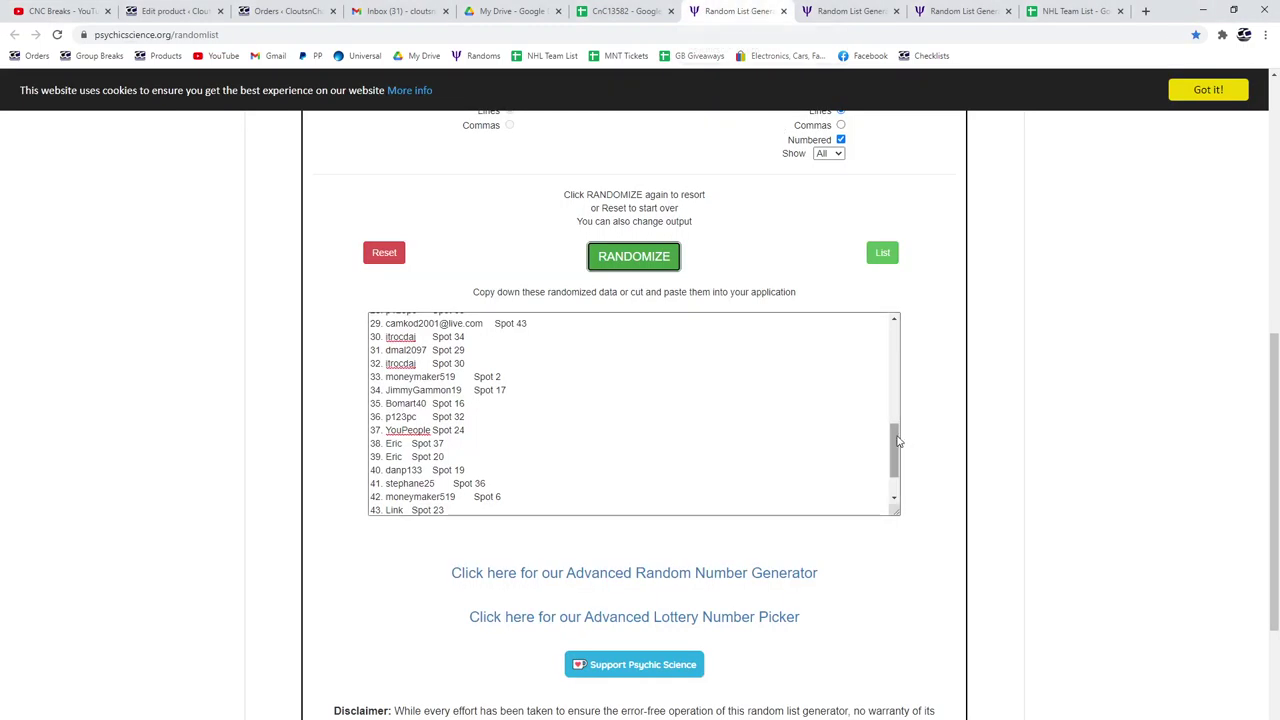
Randomize the participant spot list once more and copy the entire numbered result
drag(898, 441, 897, 336)
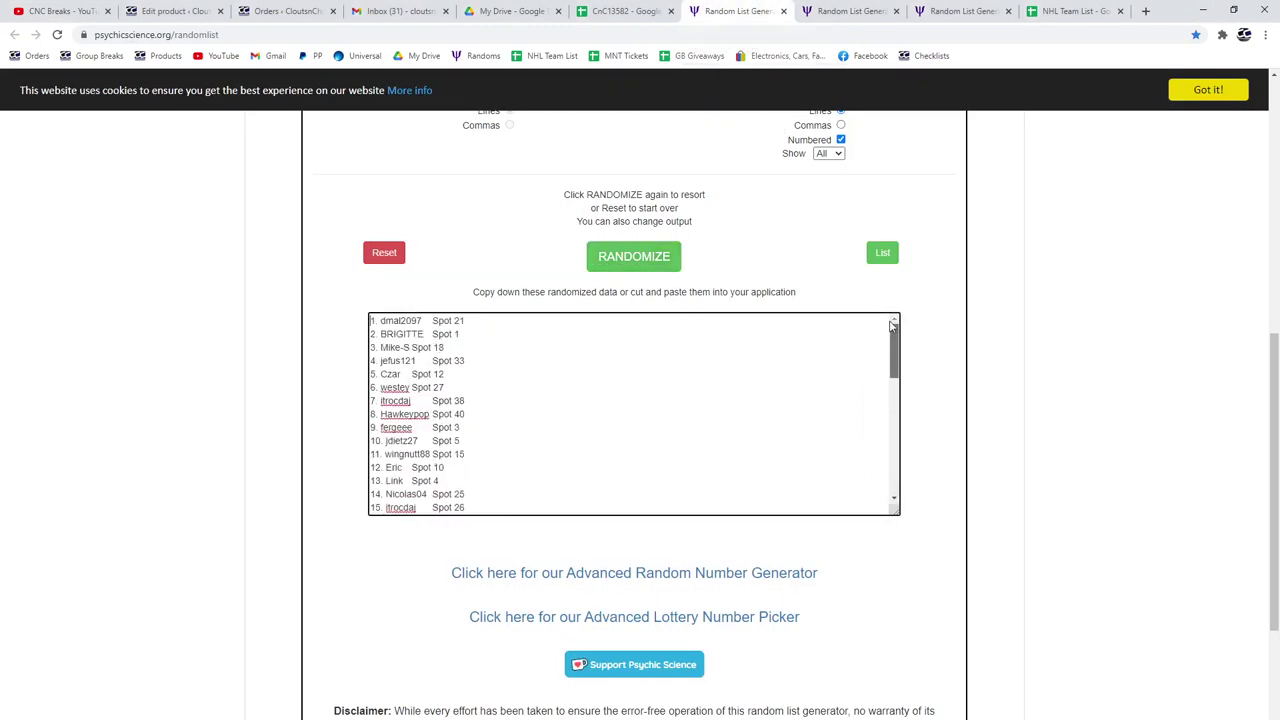
click(608, 252)
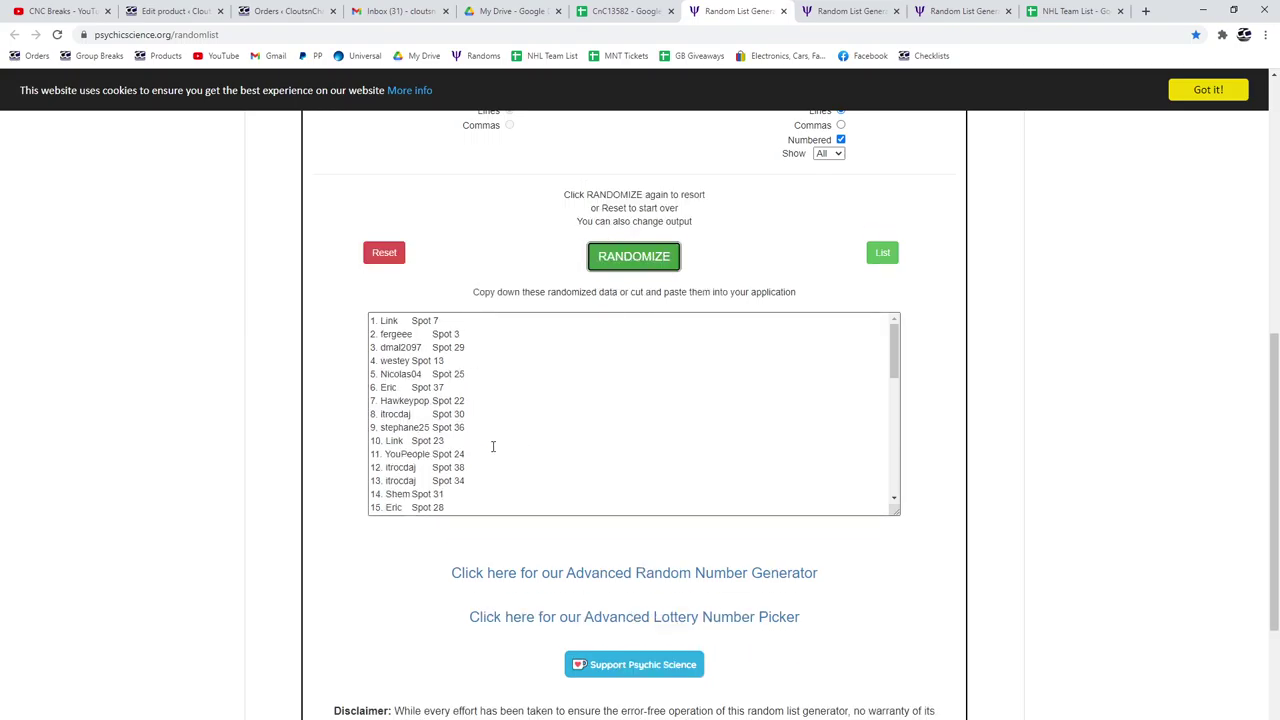
scroll(493, 446, down, 4)
click(475, 470)
key(ctrl+a)
key(ctrl+c)
scroll(470, 420, up, 4)
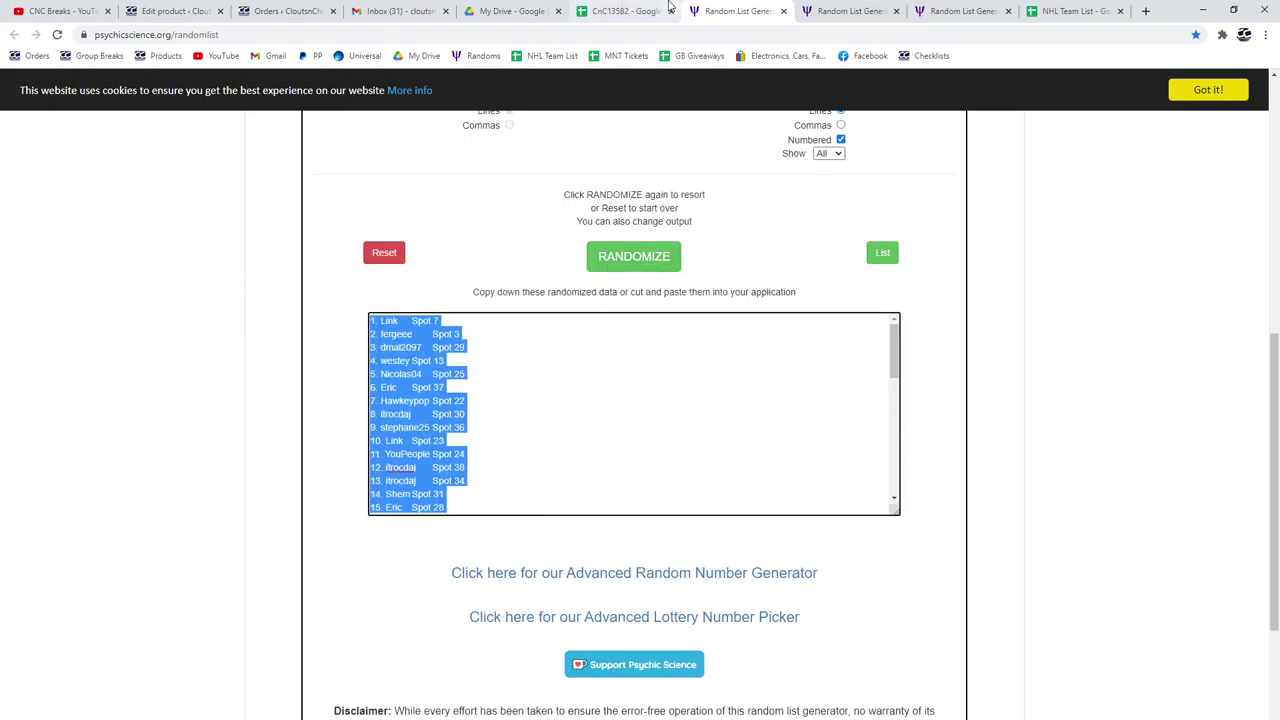
Paste the randomized participants and spots into columns A and B of the CnC13582 spreadsheet and narrow column B to fit
click(655, 10)
key(ctrl+v)
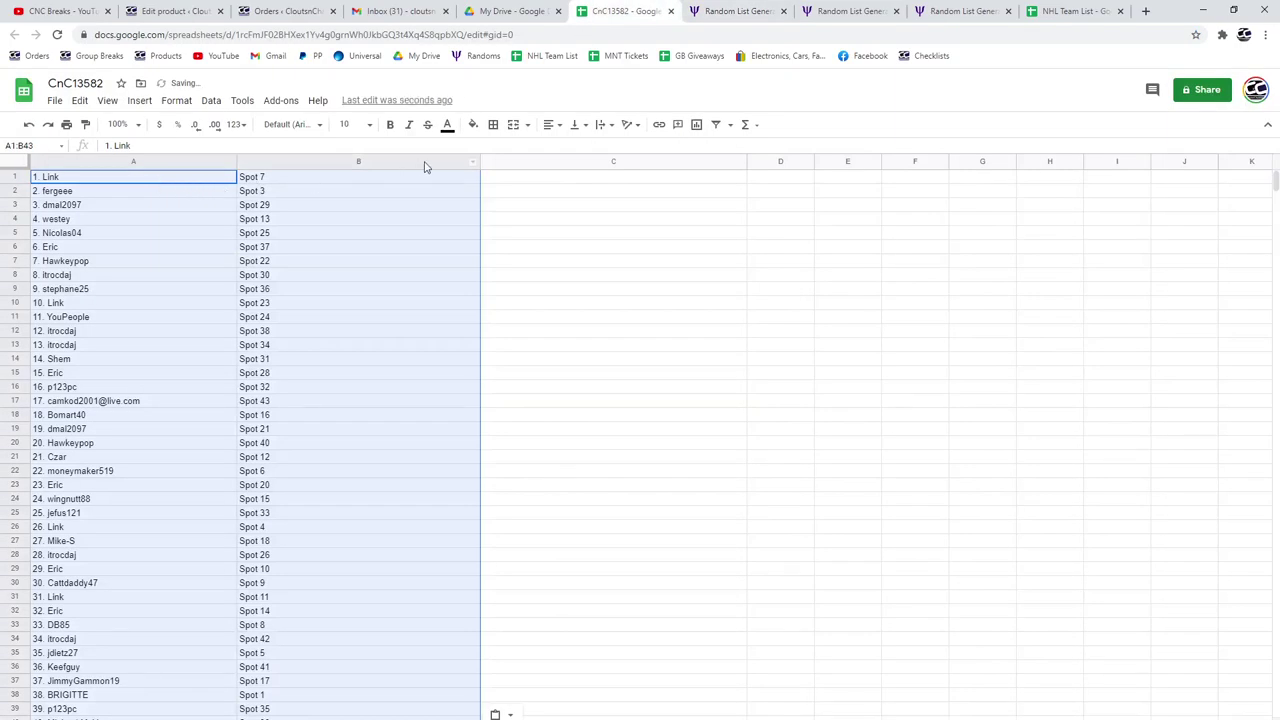
double_click(478, 157)
drag(270, 159, 296, 157)
Randomize the 2015 UD Team Canada Master Collection Base /499 card list in the second list generator and copy all of it
click(846, 11)
mouse_move(895, 285)
mouse_down()
mouse_move(912, 388)
mouse_move(910, 282)
mouse_up()
click(634, 190)
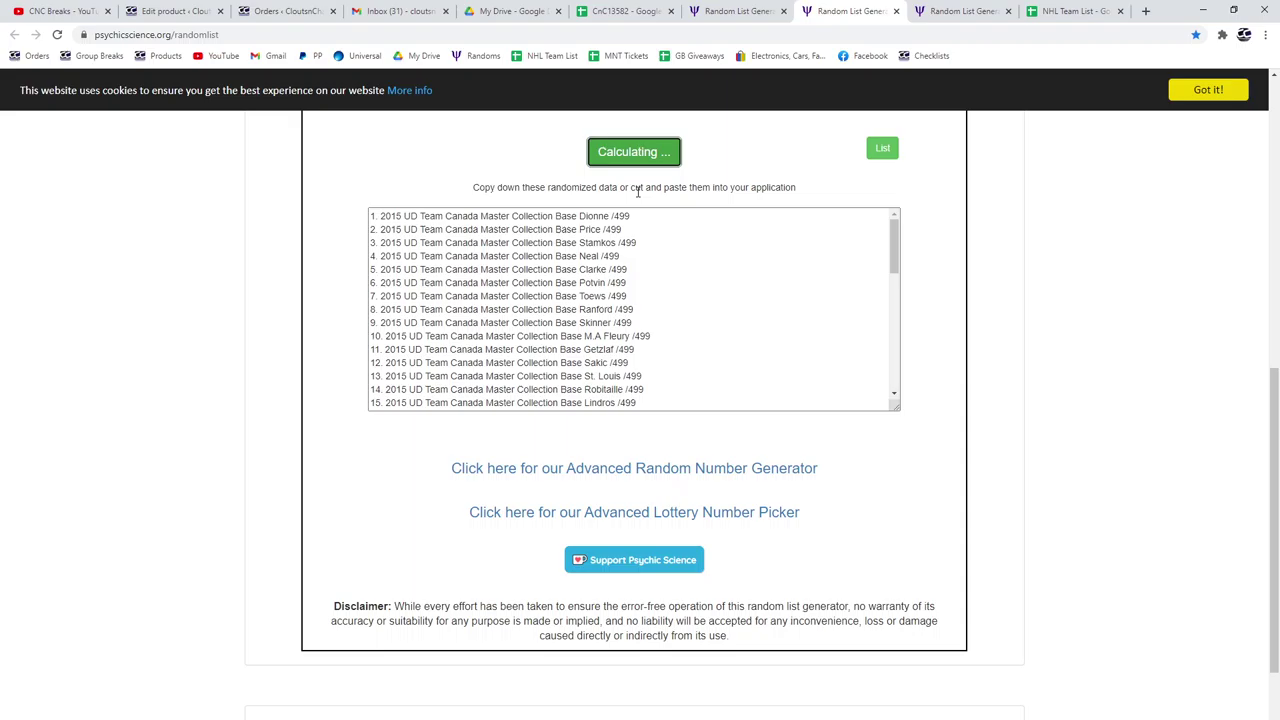
scroll(630, 380, down, 5)
drag(636, 424, 305, 244)
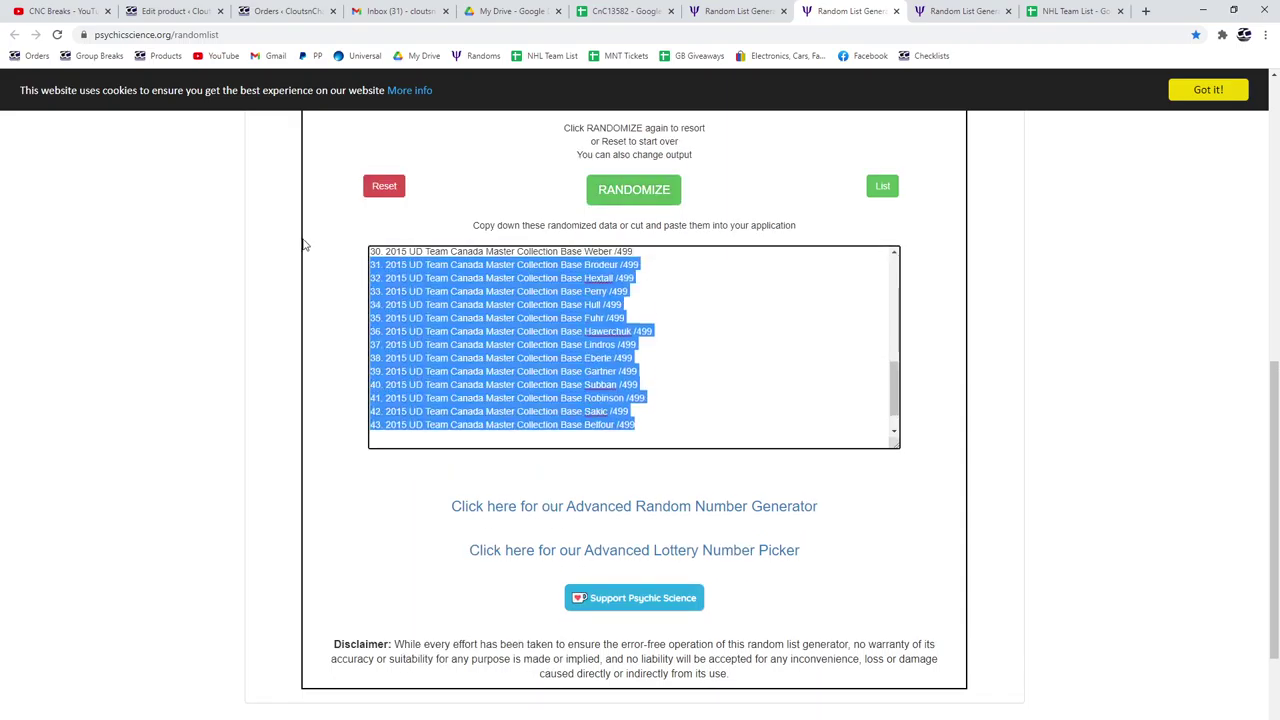
key(ctrl+a)
Paste the randomized base cards into the CnC13582 spreadsheet starting at C1 and widen the empty column D
click(625, 11)
click(368, 180)
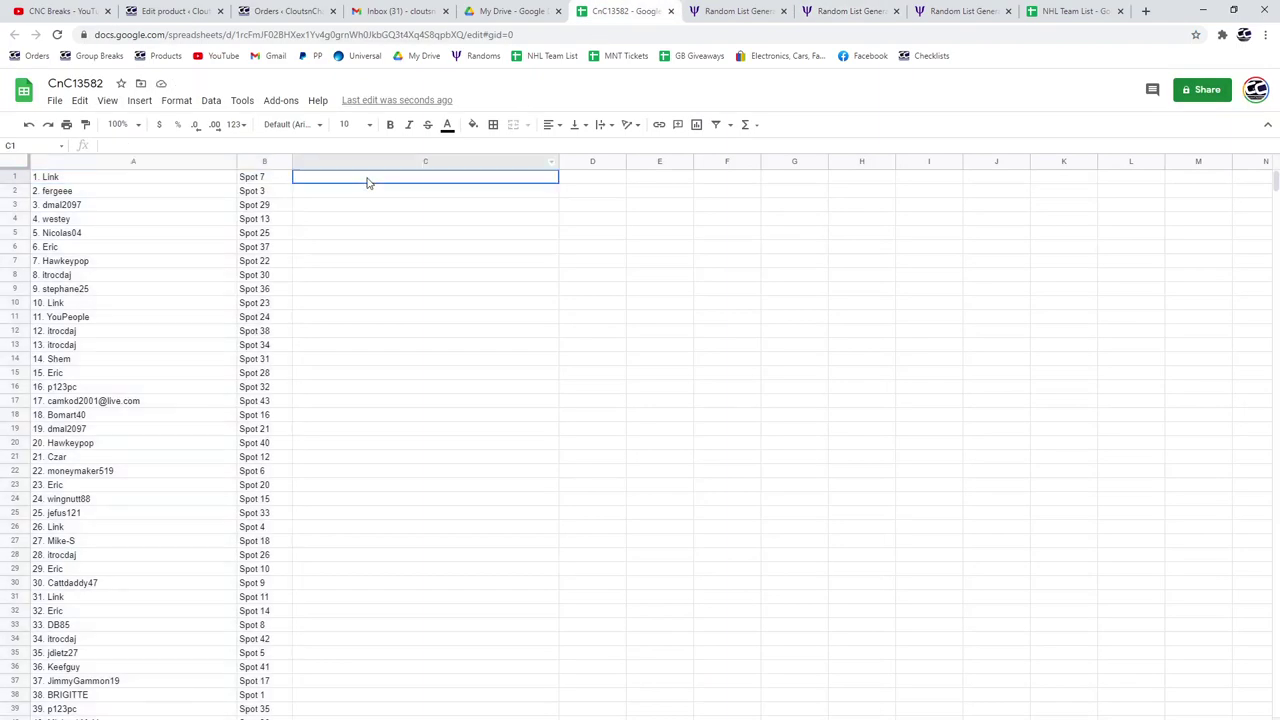
key(ctrl+v)
drag(558, 160, 896, 160)
Randomize the list of quad jerseys, autographs and patches in the third list generator and copy all of it
click(940, 11)
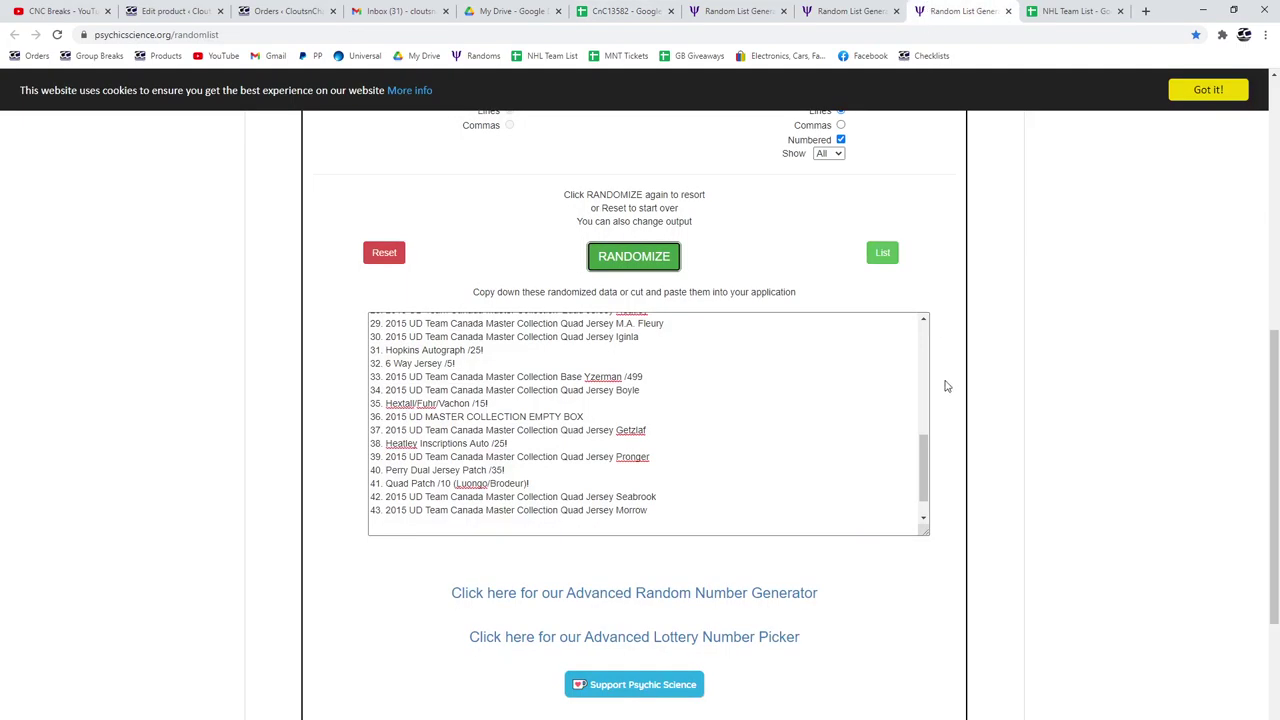
click(647, 257)
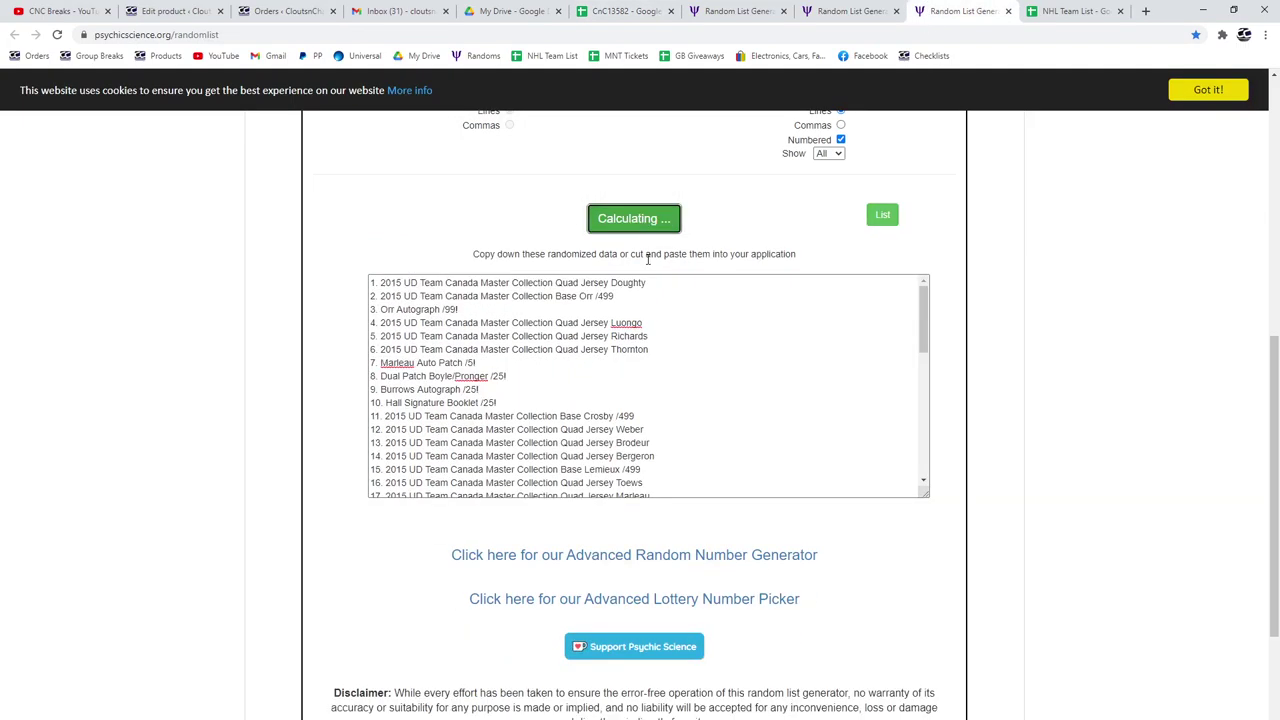
scroll(669, 407, down, 5)
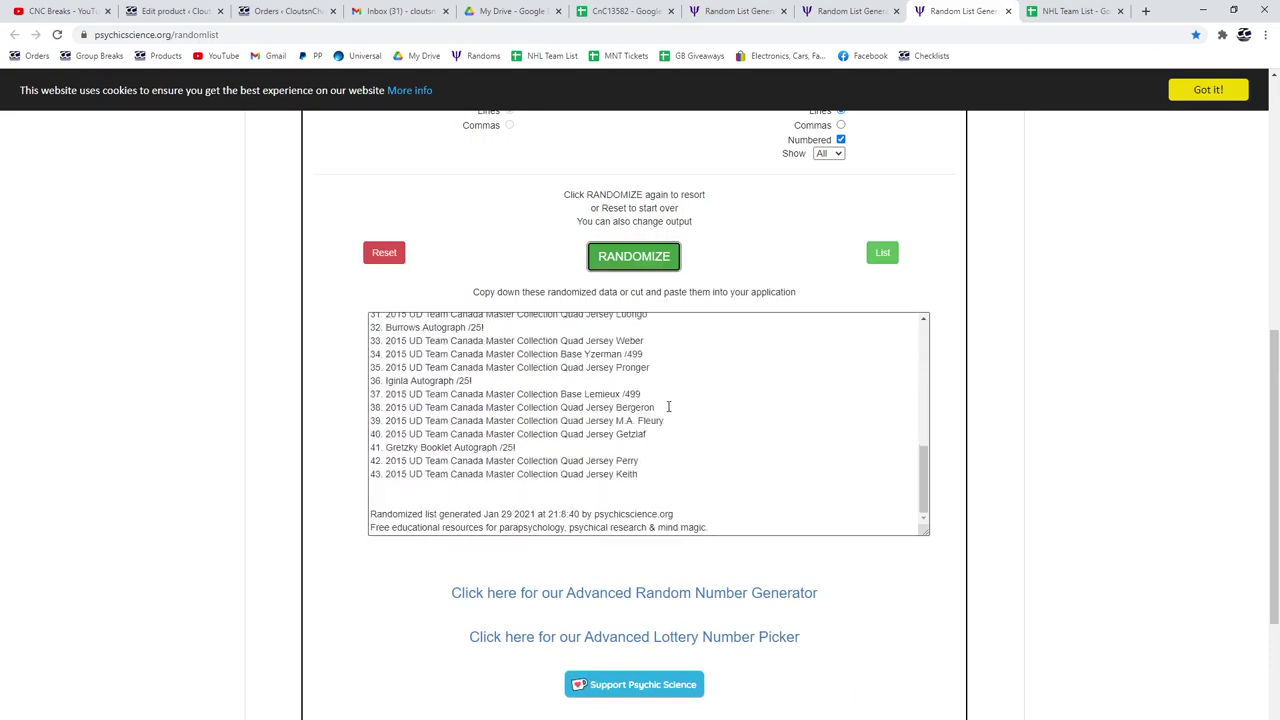
click(646, 477)
key(ctrl+a)
key(ctrl+c)
Paste the randomized hits into the CnC13582 spreadsheet starting at D1 and widen column C slightly to fit its text
click(647, 10)
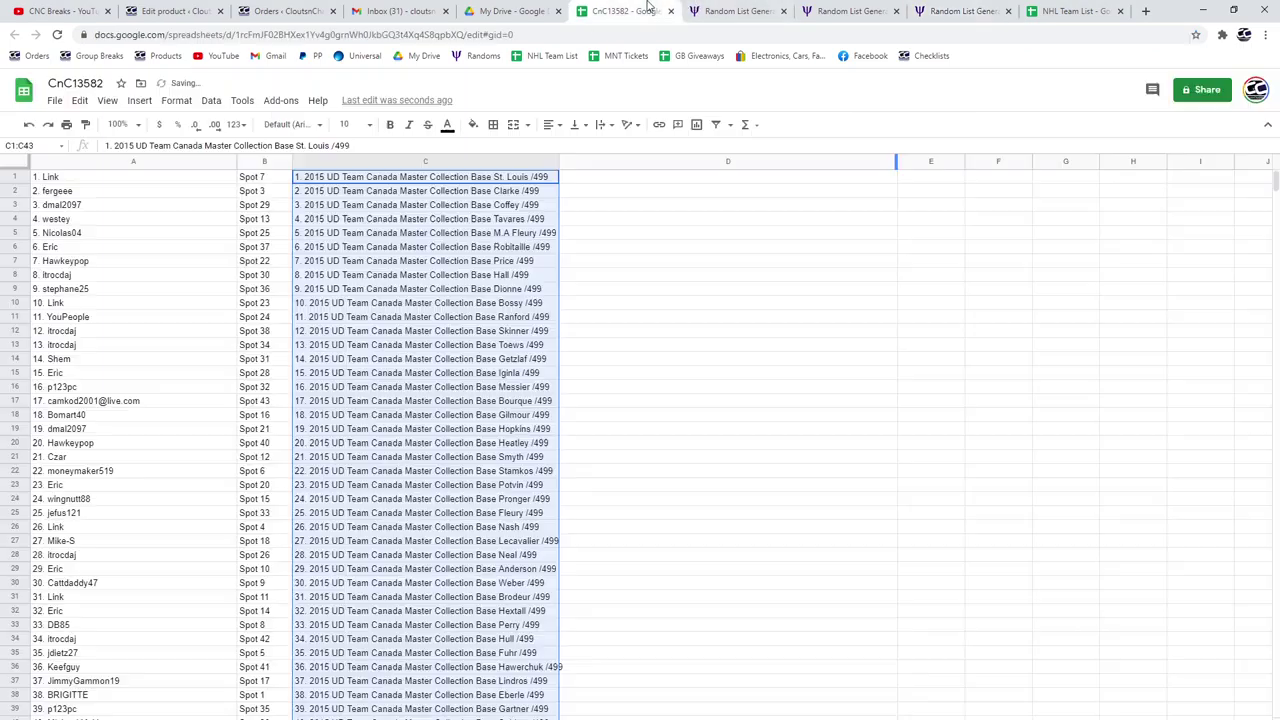
click(597, 183)
key(ctrl+v)
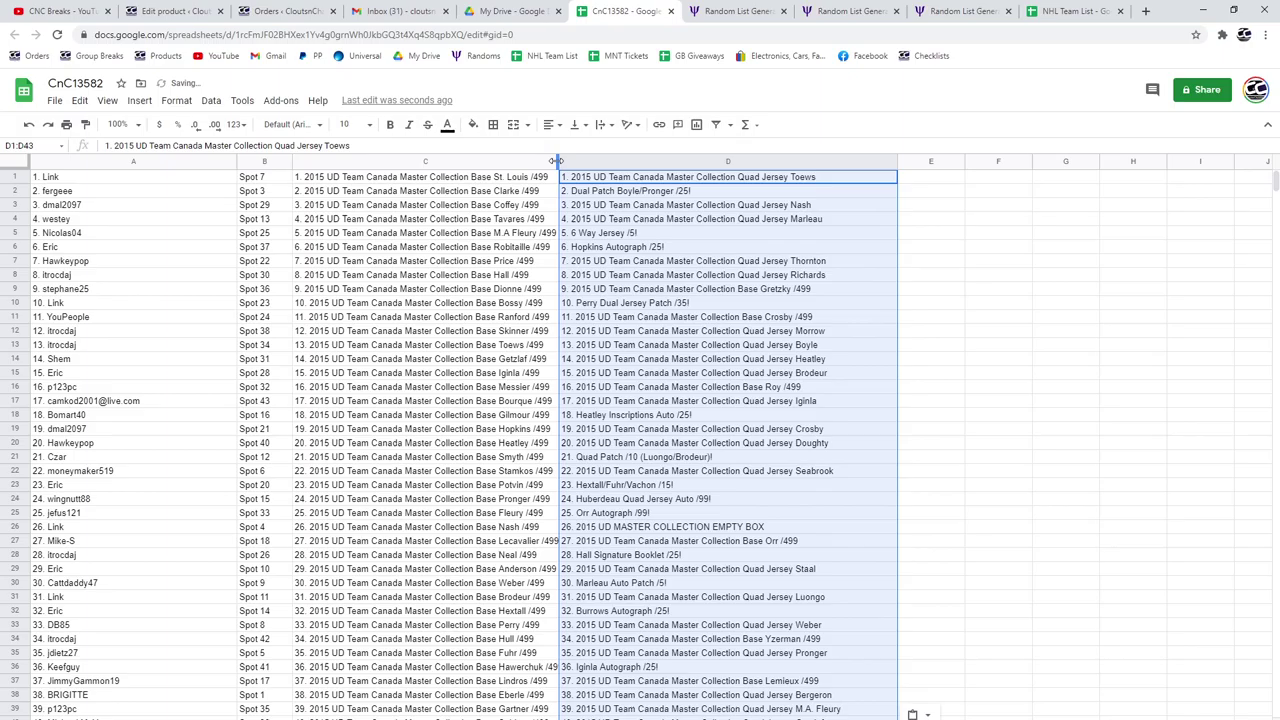
drag(556, 161, 577, 161)
Bold columns A to D of rows 2, 5, 6 and 10, which hold the Boyle/Pronger, 6 Way Jersey, Hopkins and Perry hits
drag(697, 195, 123, 195)
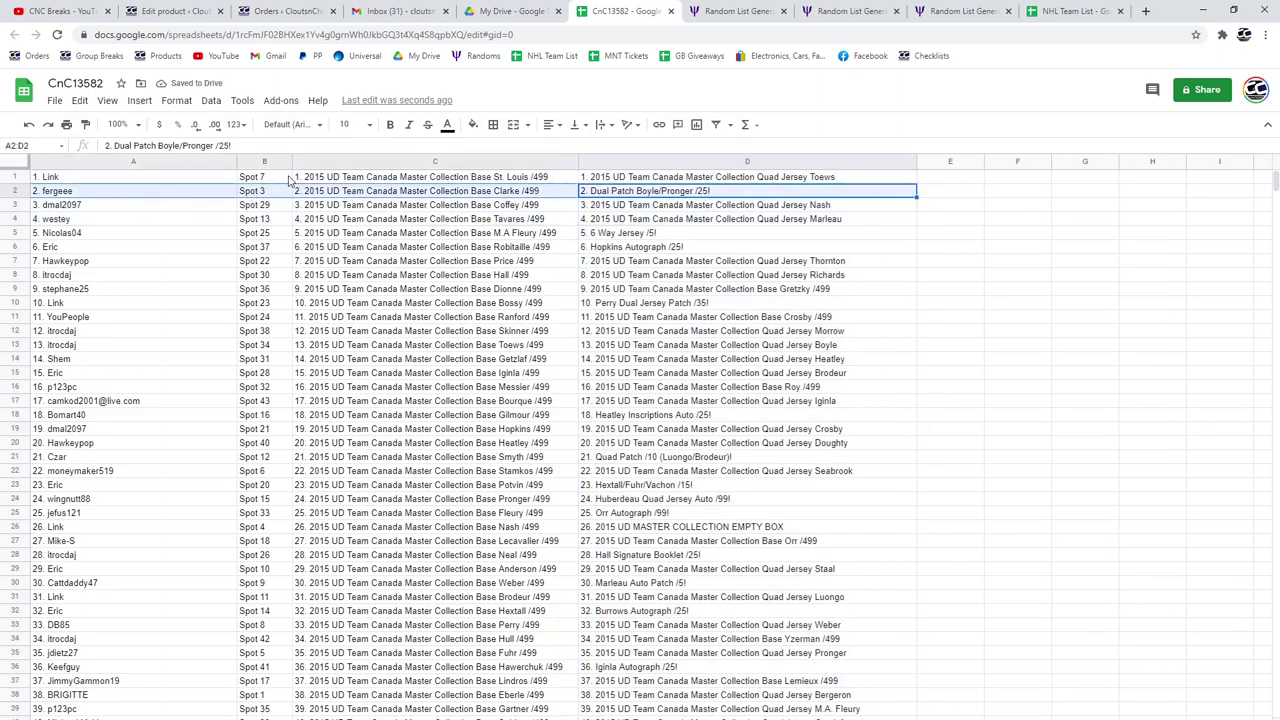
click(389, 125)
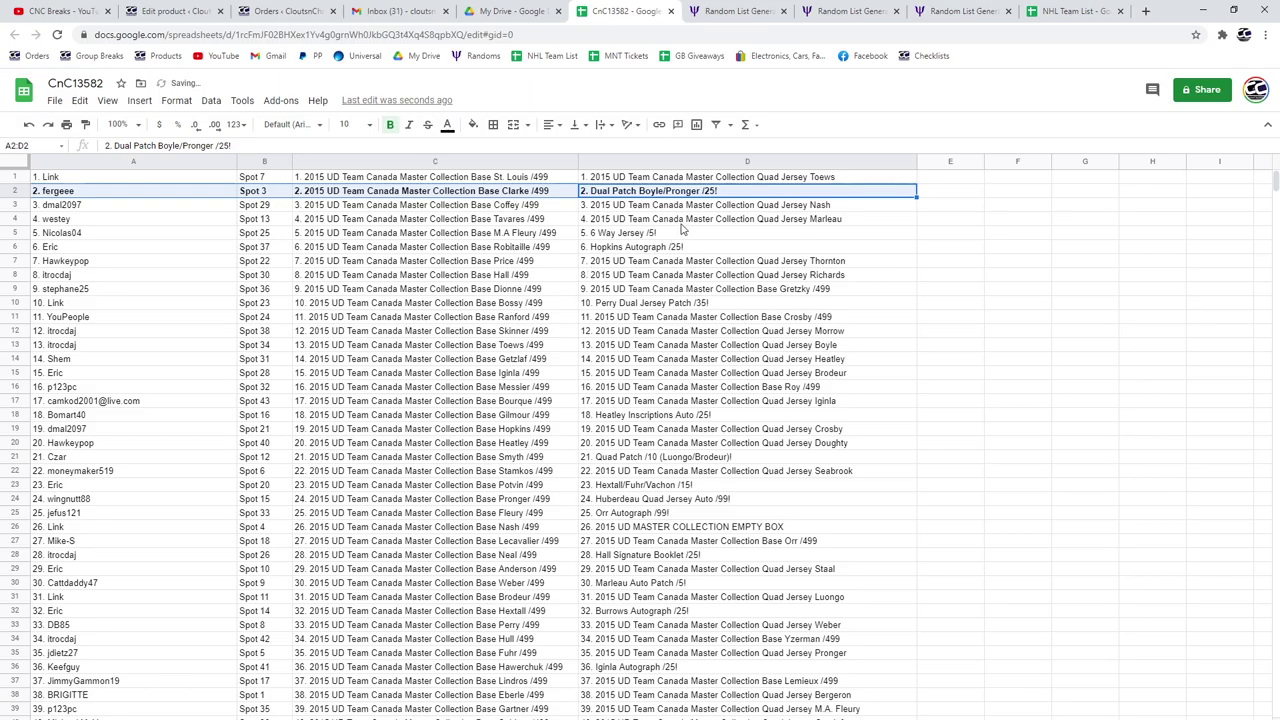
drag(646, 237, 177, 238)
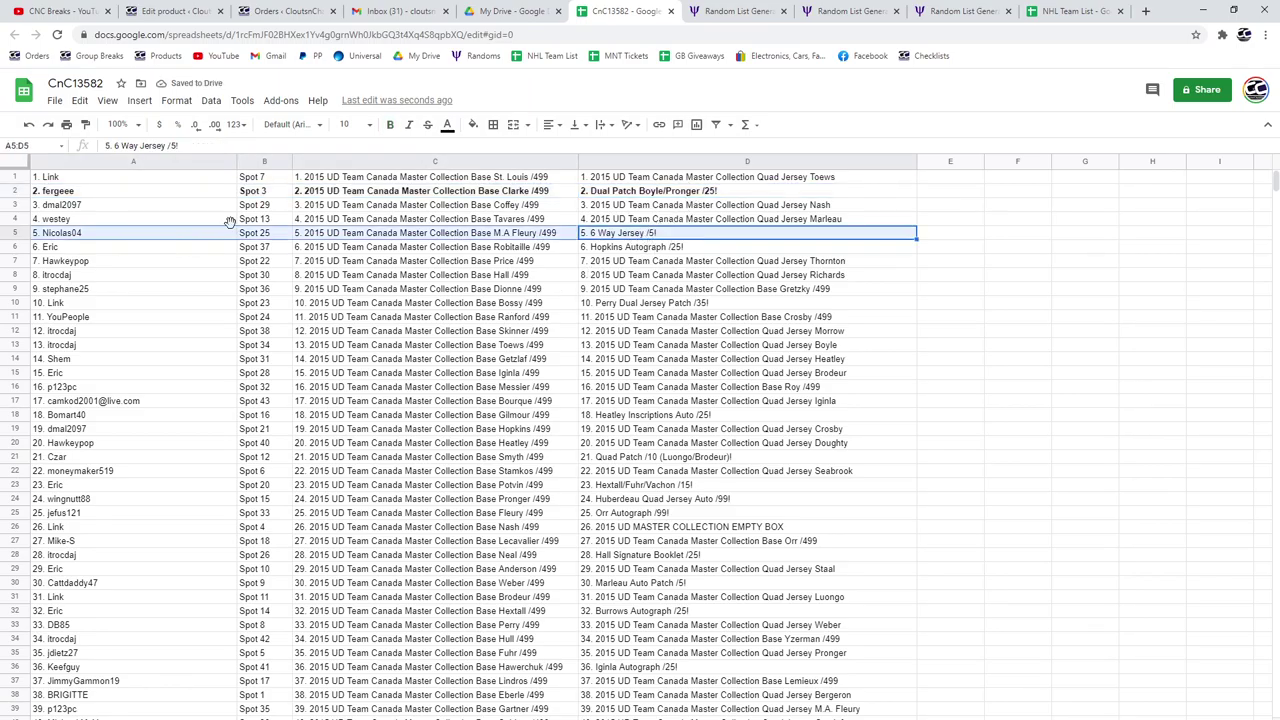
click(389, 125)
drag(648, 249, 143, 249)
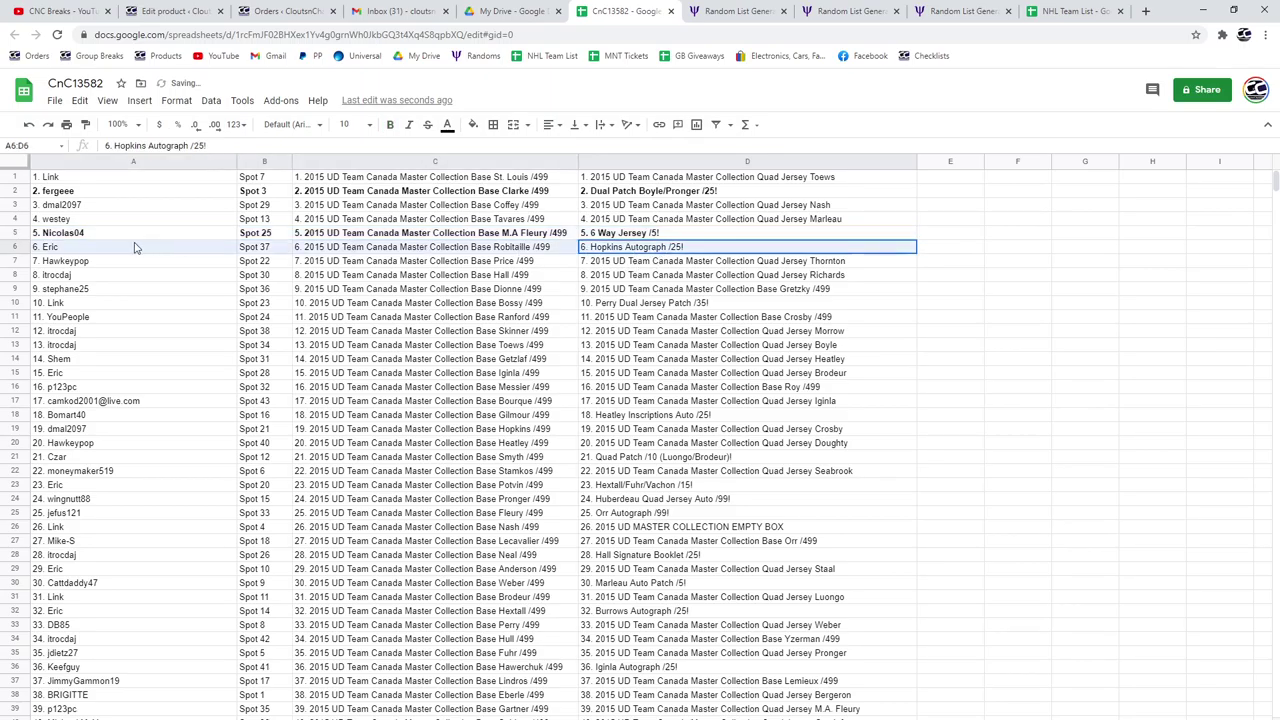
click(391, 128)
drag(672, 305, 108, 303)
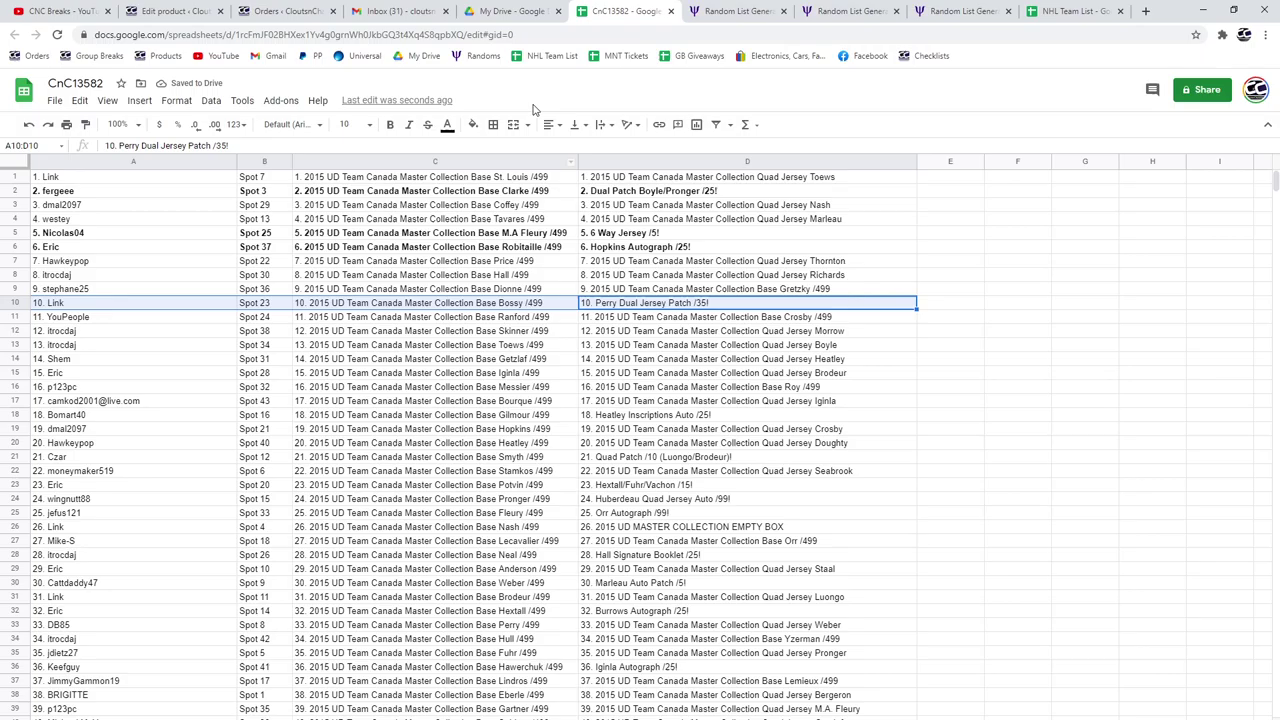
click(390, 124)
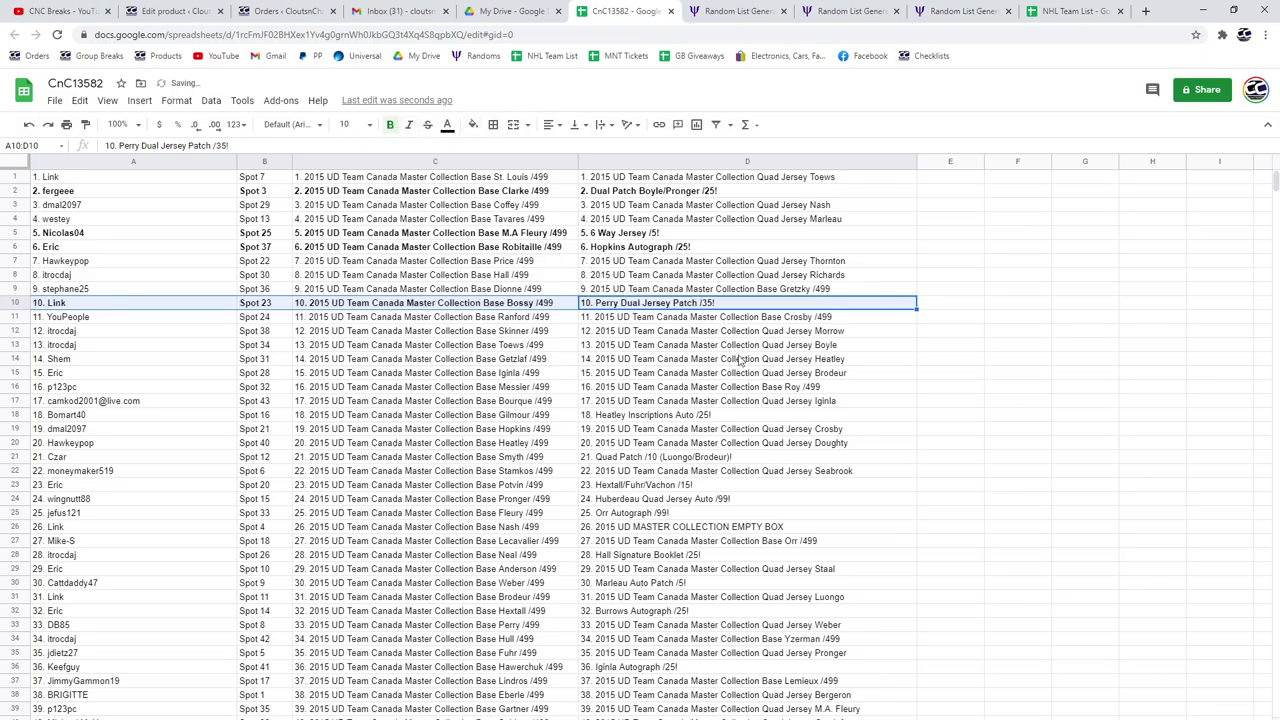
Bold columns A to D of rows 18, 21 and 23, the Heatley Inscriptions, Luongo/Brodeur Quad Patch and Hextall/Fuhr/Vachon hits
drag(692, 418, 145, 418)
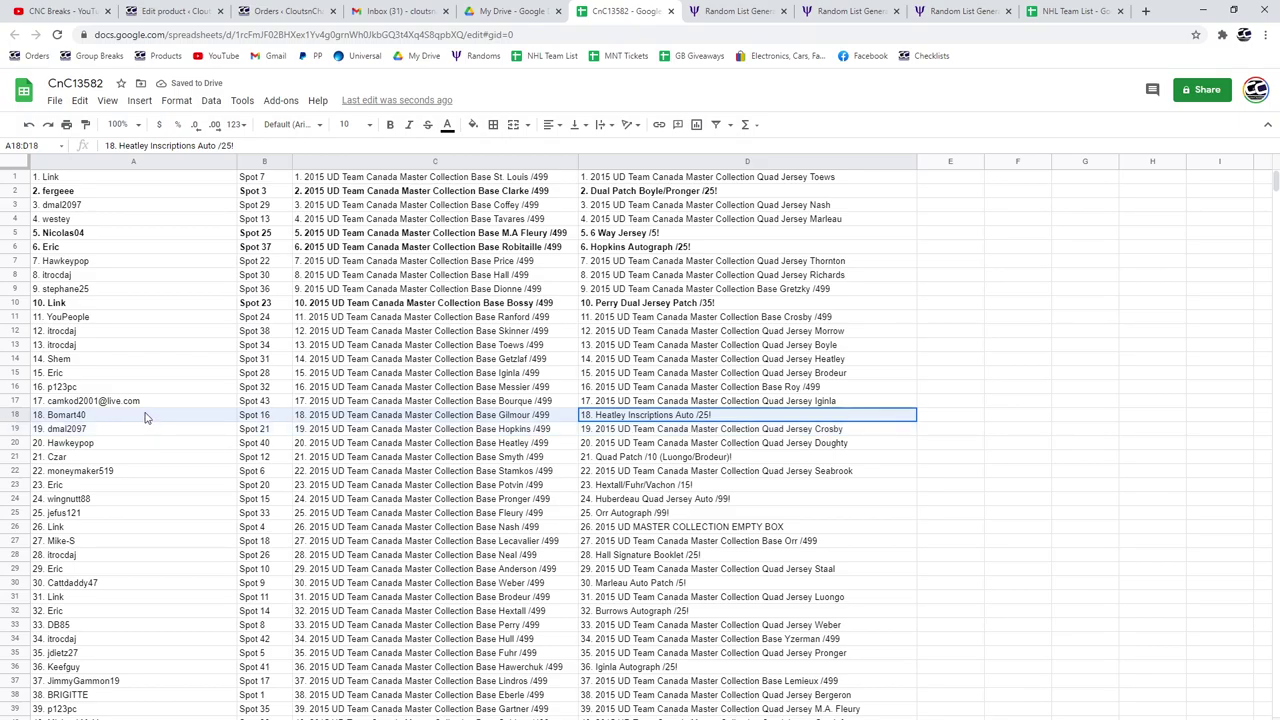
click(390, 126)
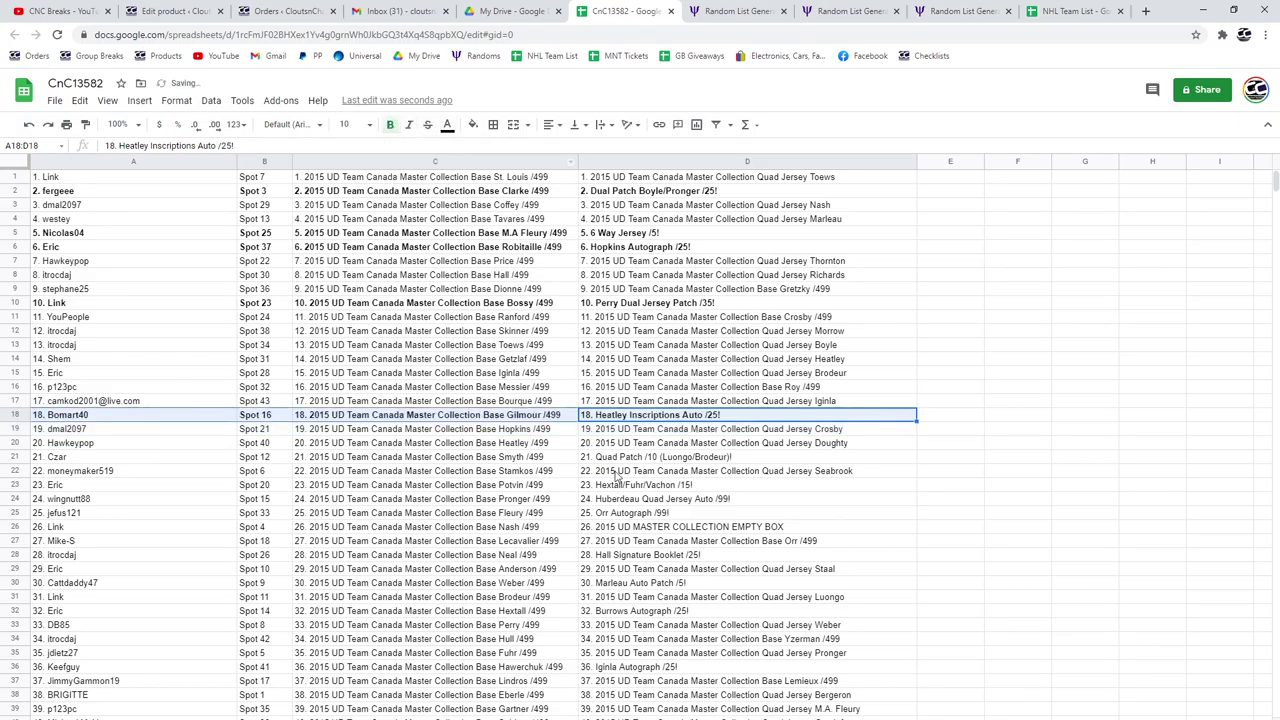
drag(650, 462, 116, 460)
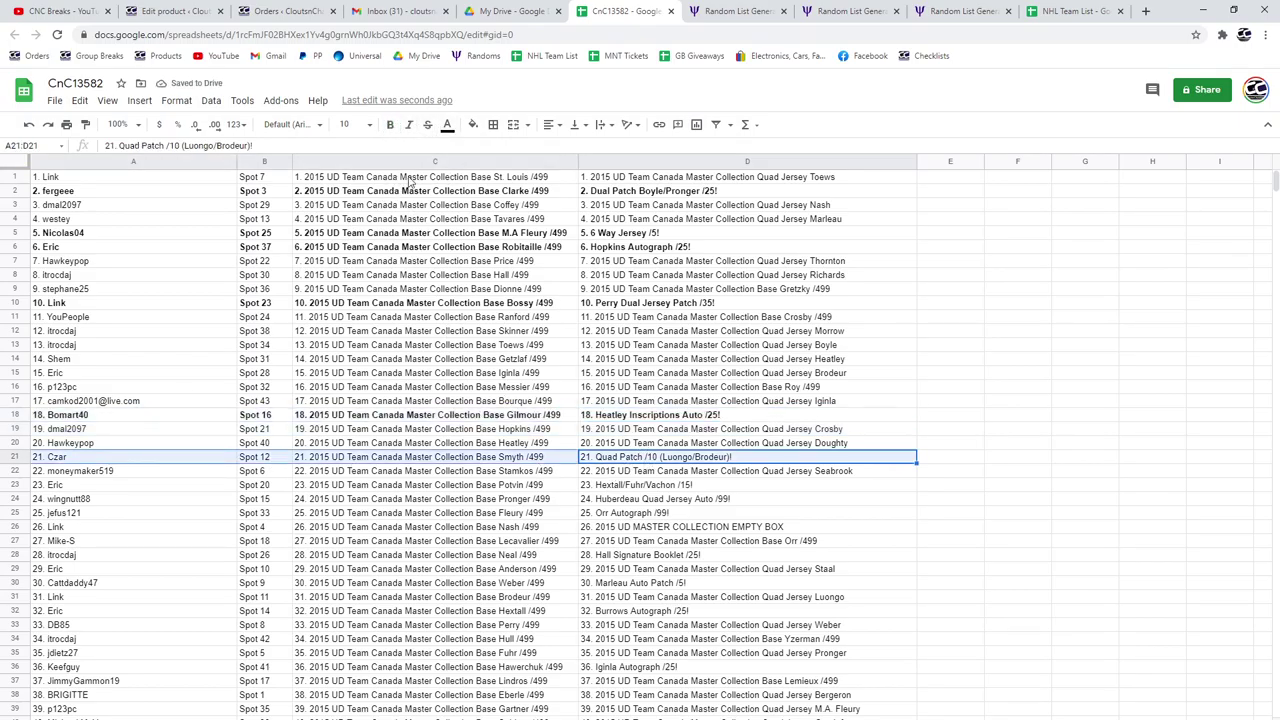
click(390, 125)
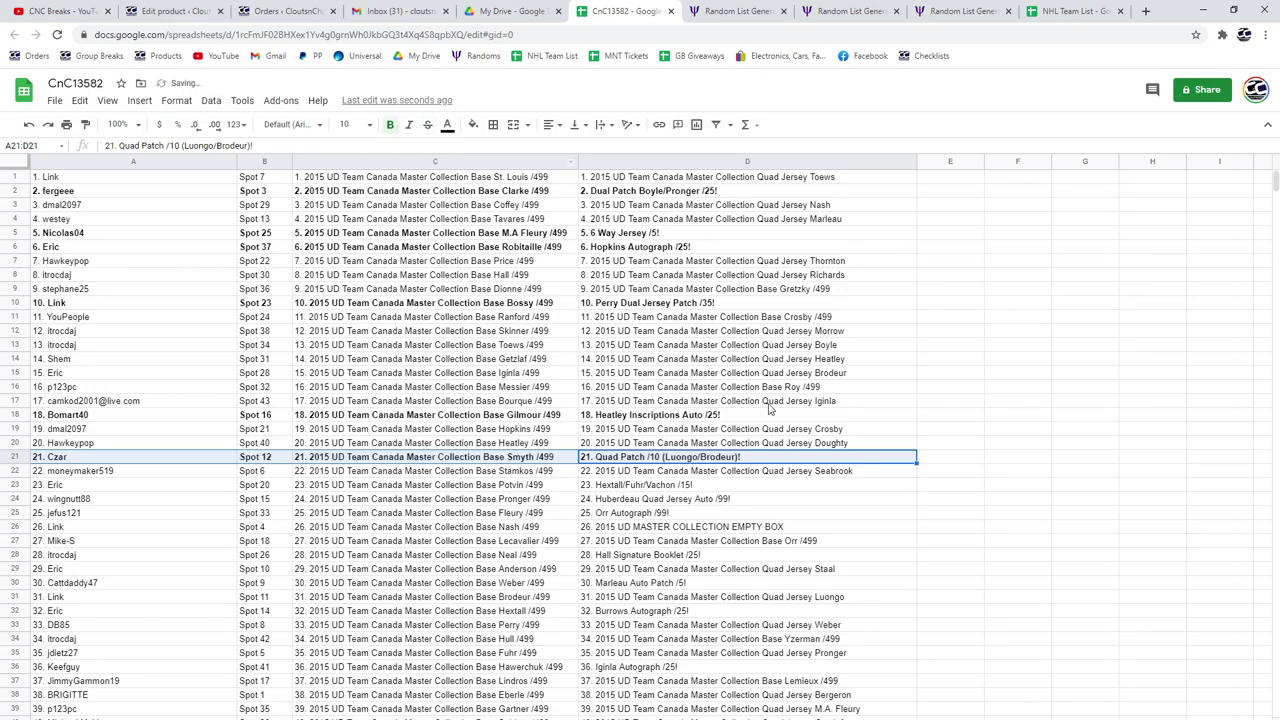
scroll(745, 400, down, 2)
drag(690, 420, 143, 423)
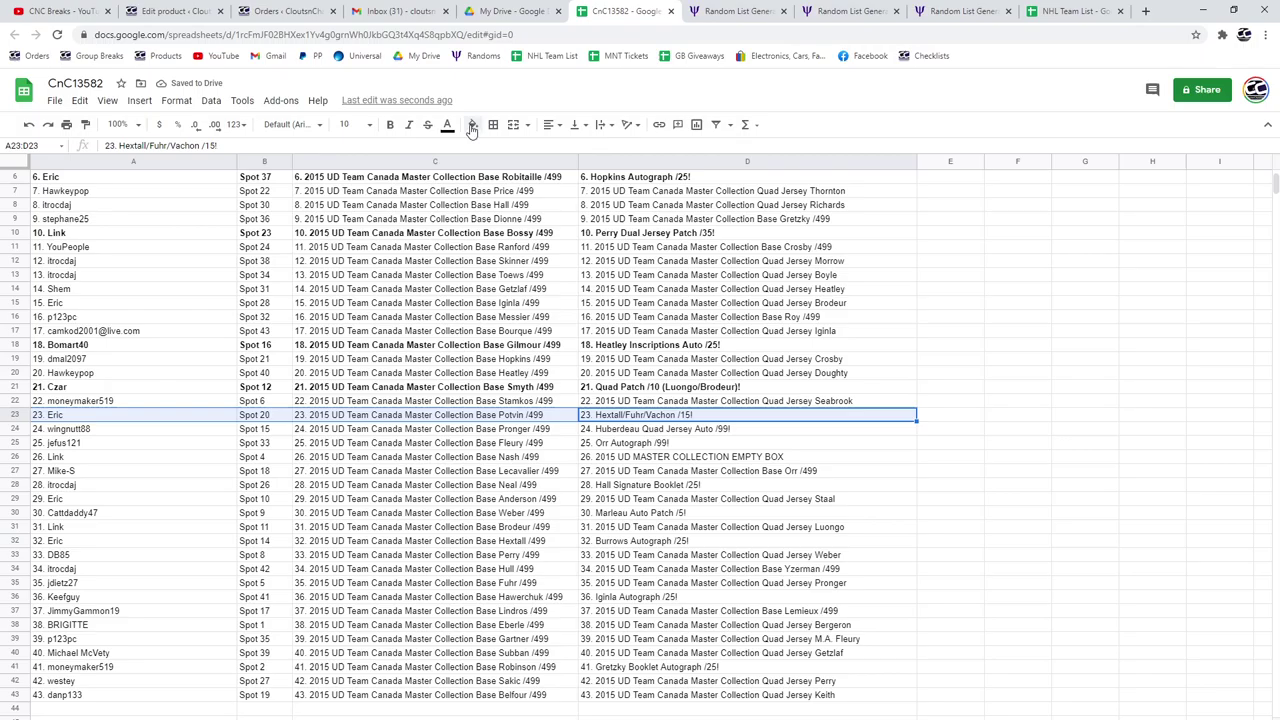
click(390, 125)
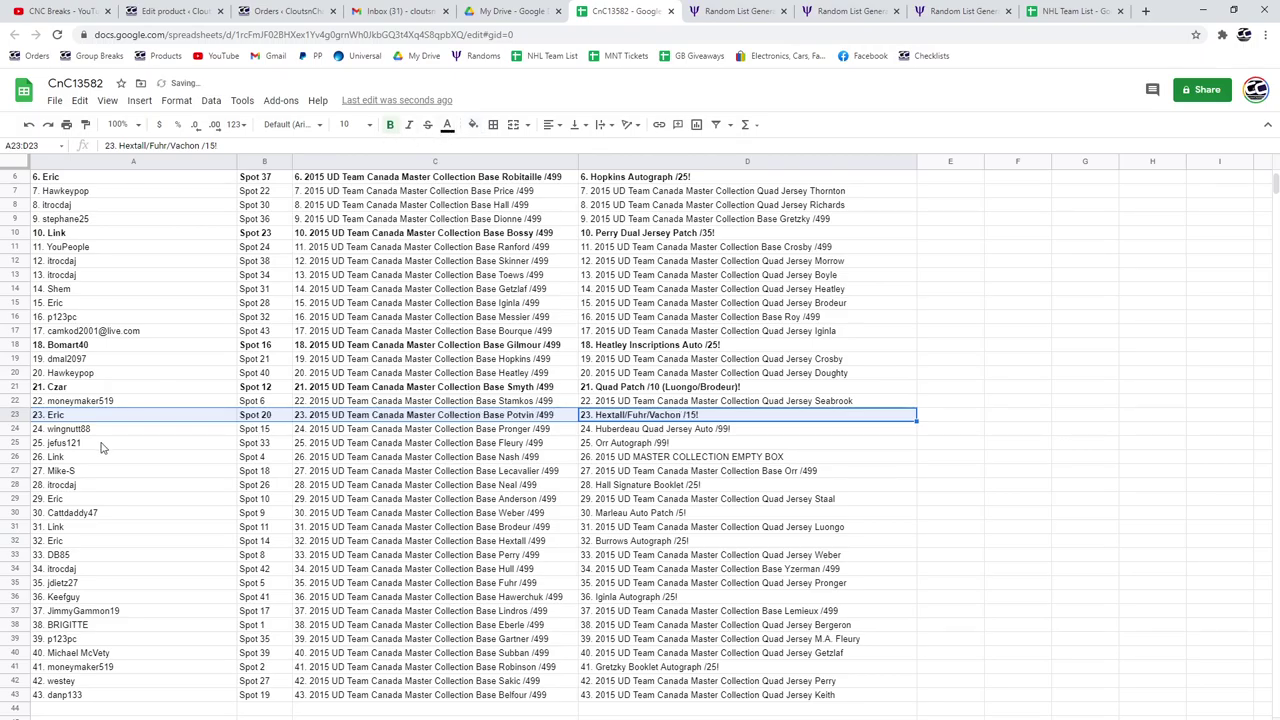
Bold columns A to D of rows 24, 25 and 26, the Huberdeau Auto, Orr Autograph and Master Collection Empty Box entries
drag(670, 437, 130, 430)
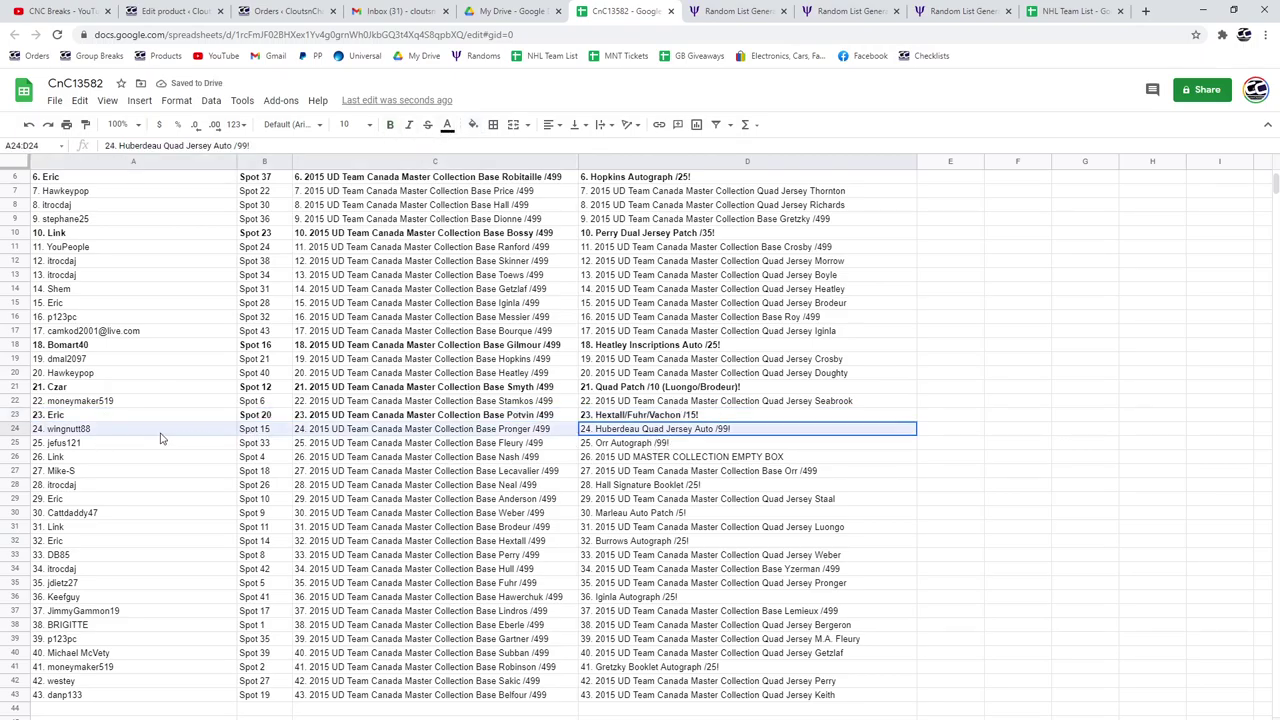
click(390, 124)
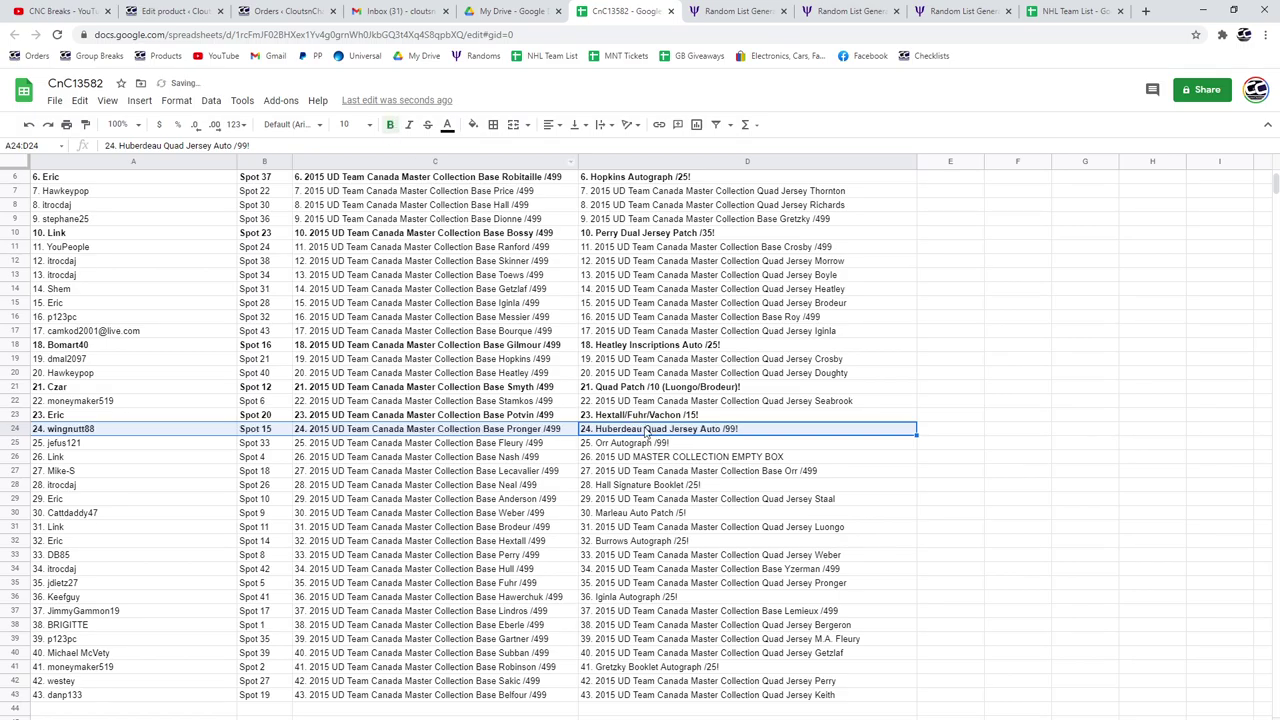
drag(648, 445, 152, 446)
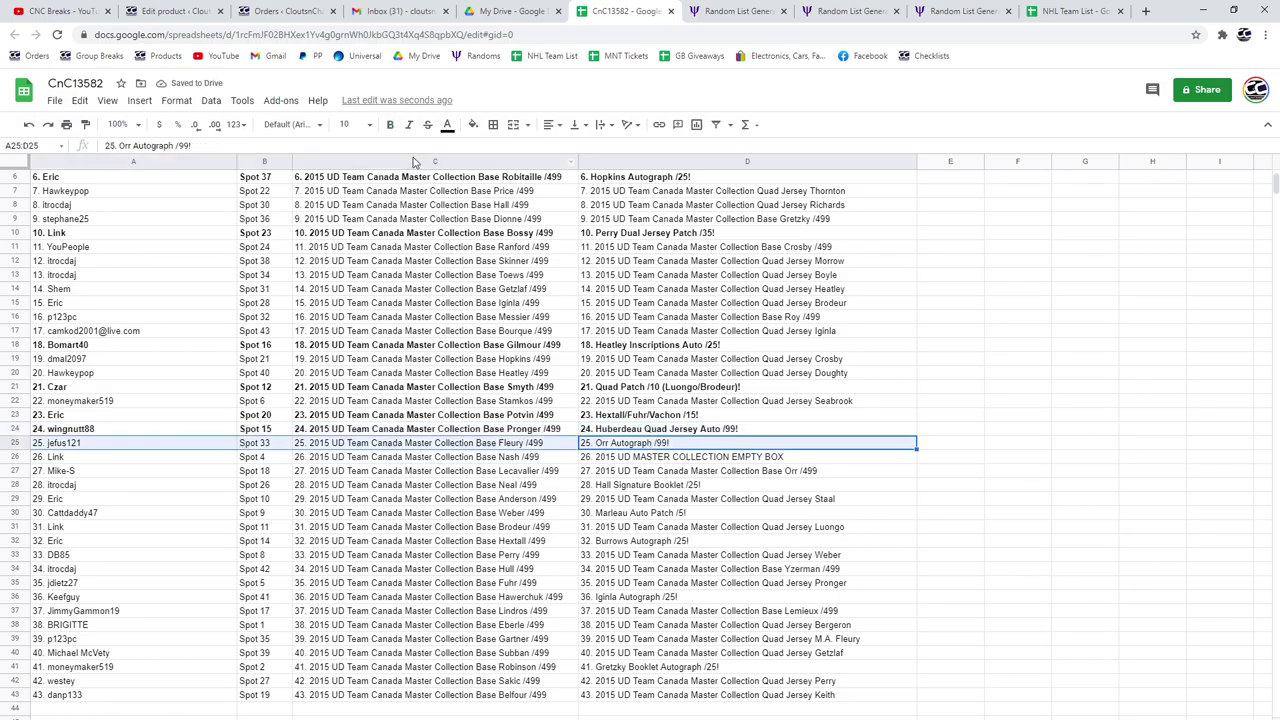
click(390, 126)
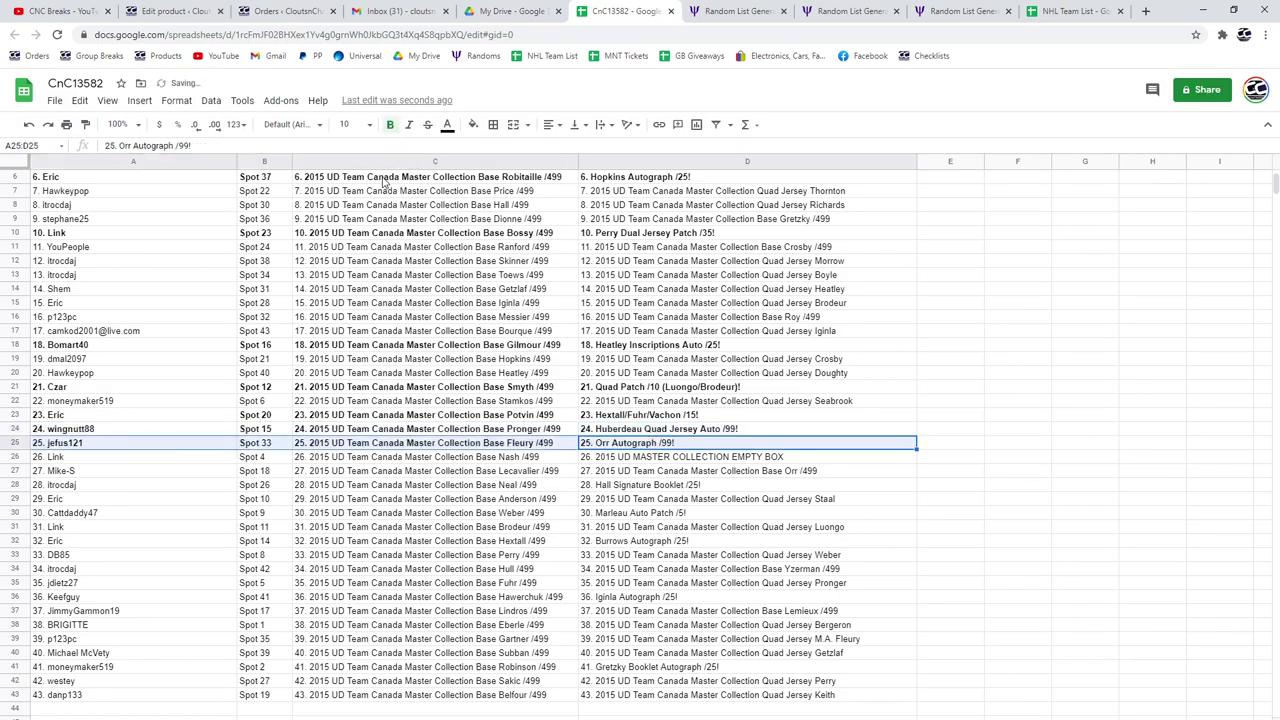
drag(677, 457, 137, 458)
click(390, 125)
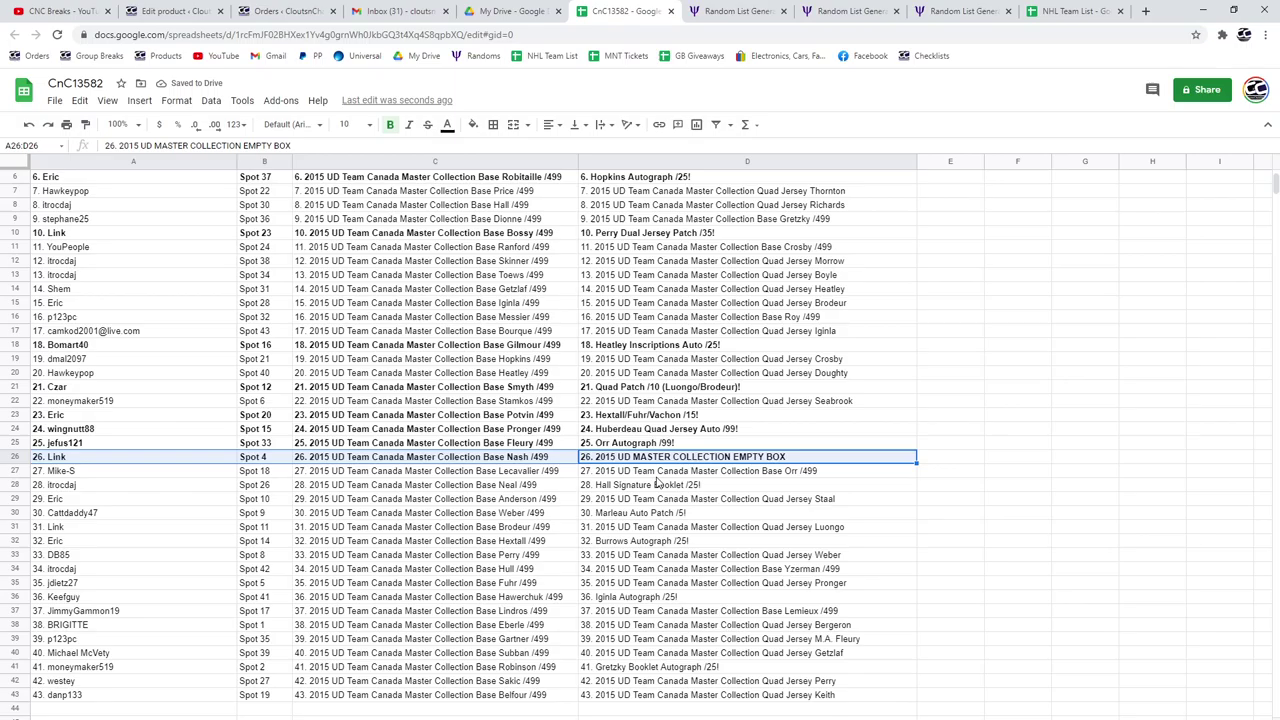
Bold columns A to D of rows 28, 30 and 32, the Hall Signature Booklet, Marleau Auto Patch and Burrows Autograph entries
drag(655, 488, 189, 491)
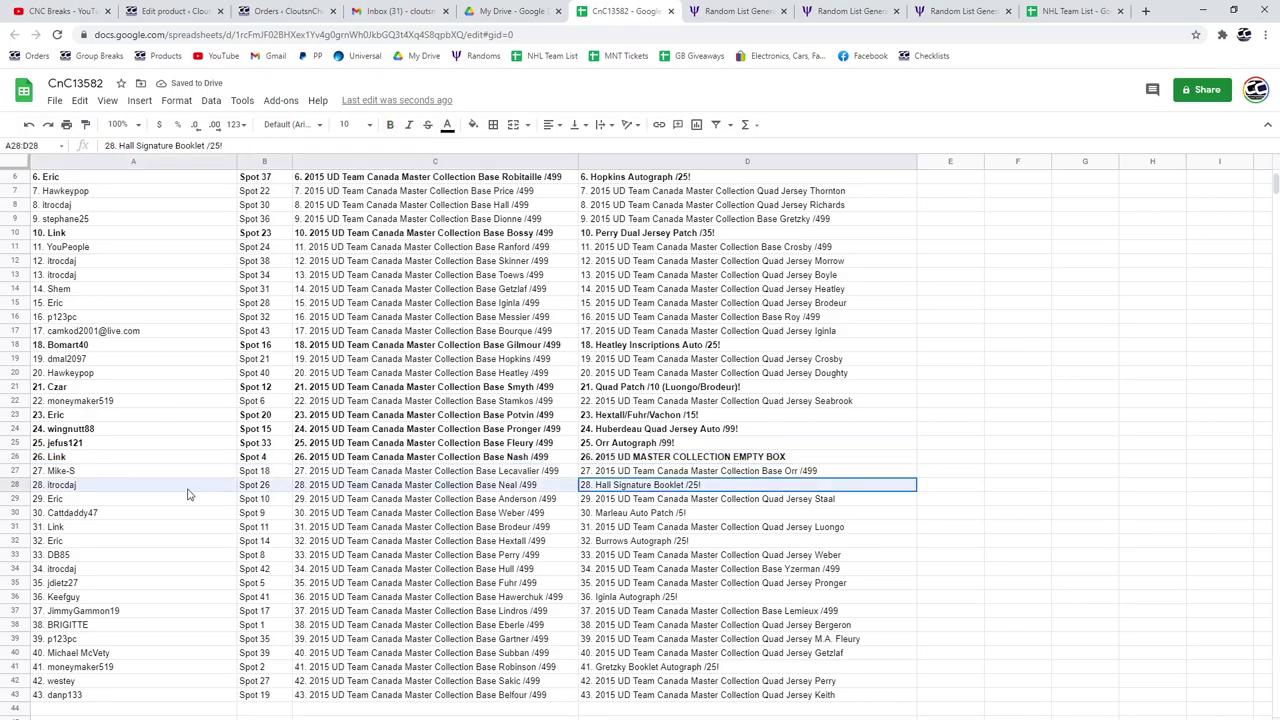
click(391, 125)
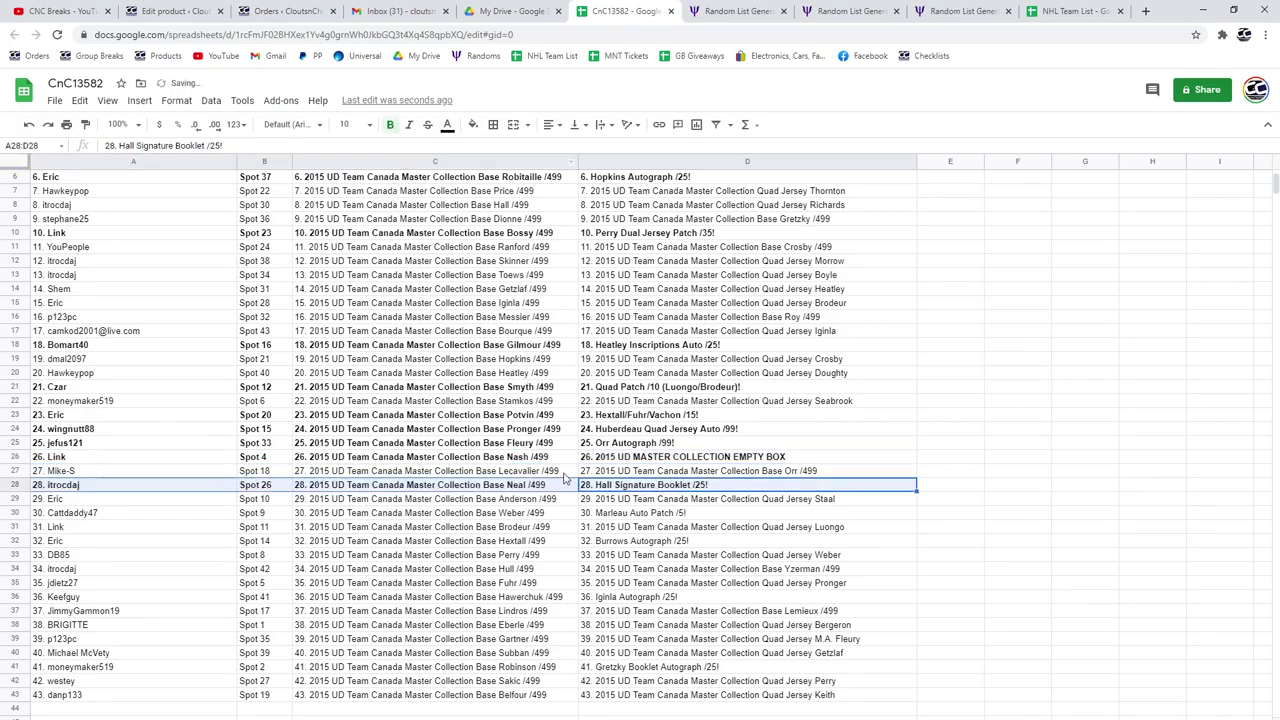
drag(650, 513, 125, 518)
click(391, 127)
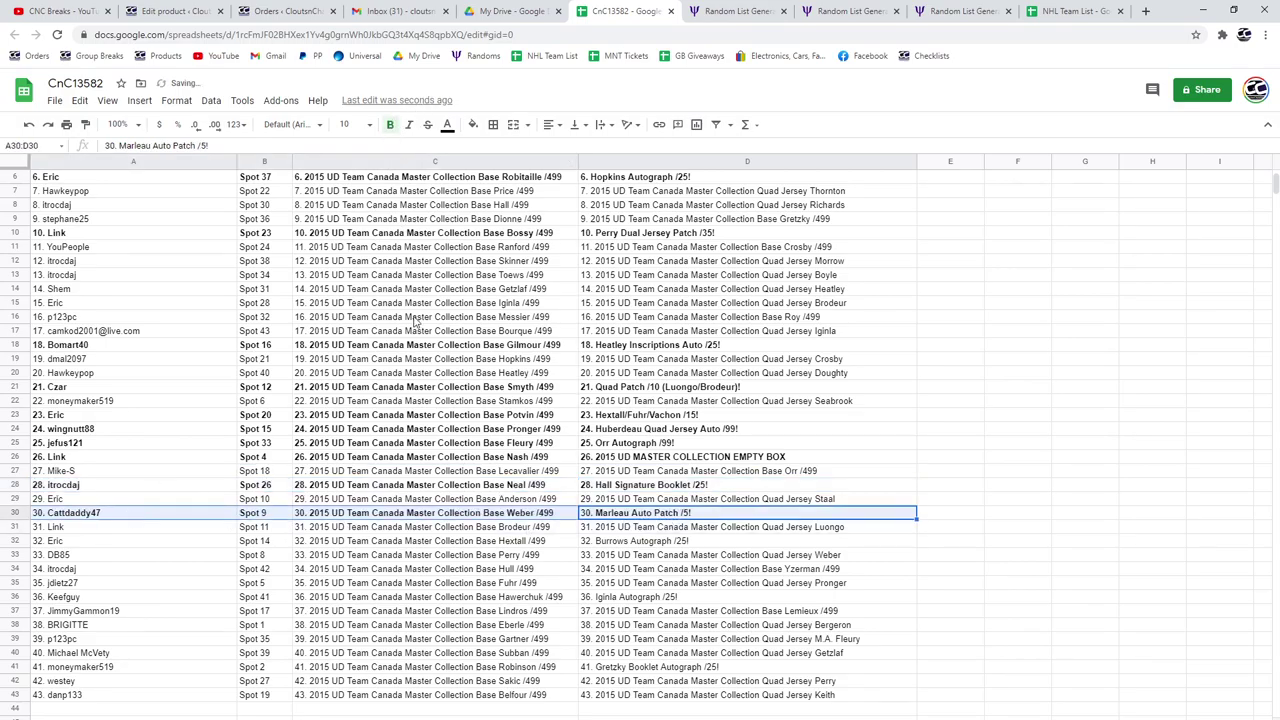
drag(655, 541, 149, 541)
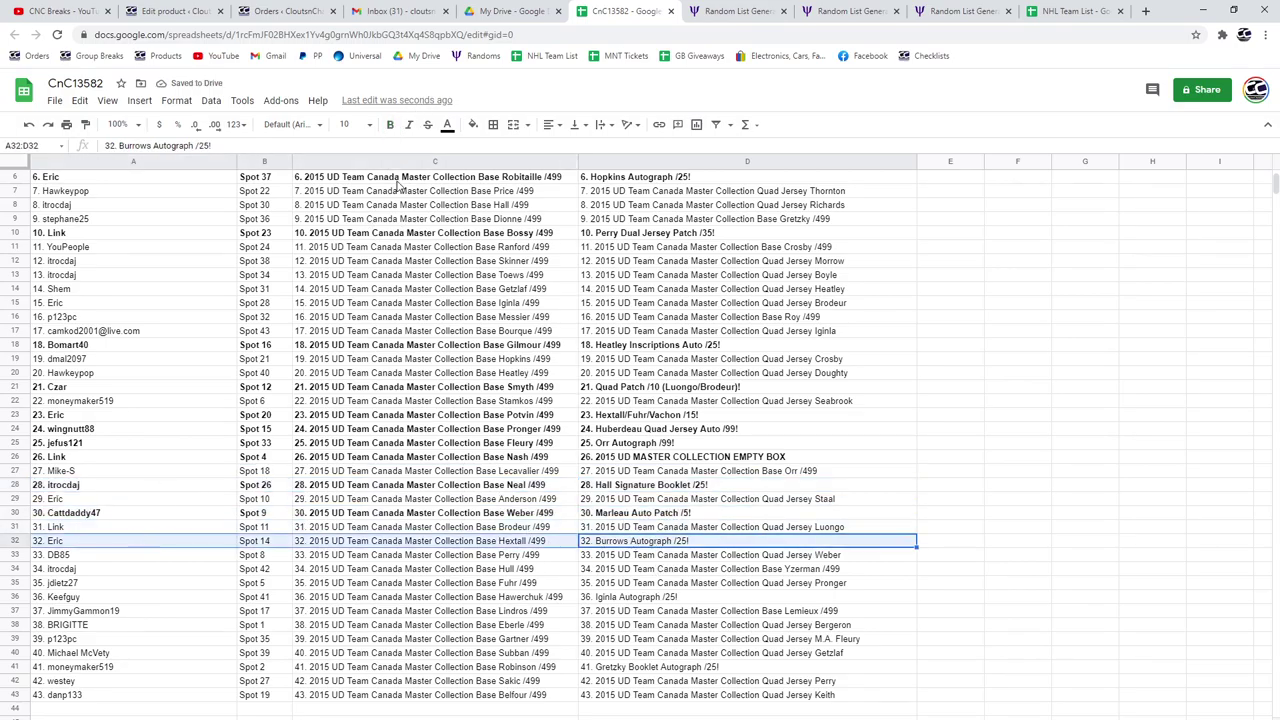
click(391, 126)
Bold columns A to D of rows 36 and 41, the Iginla Autograph and Gretzky Booklet Autograph entries
drag(639, 597, 140, 597)
click(391, 126)
drag(636, 668, 180, 670)
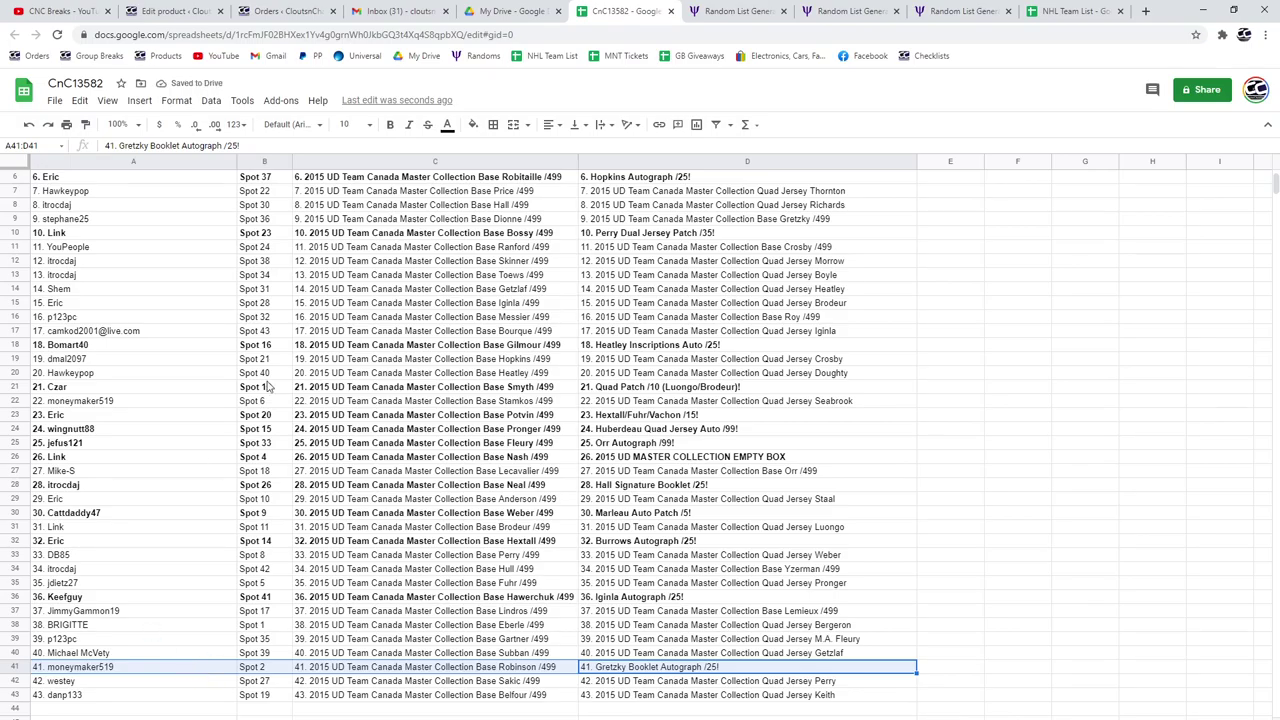
click(391, 126)
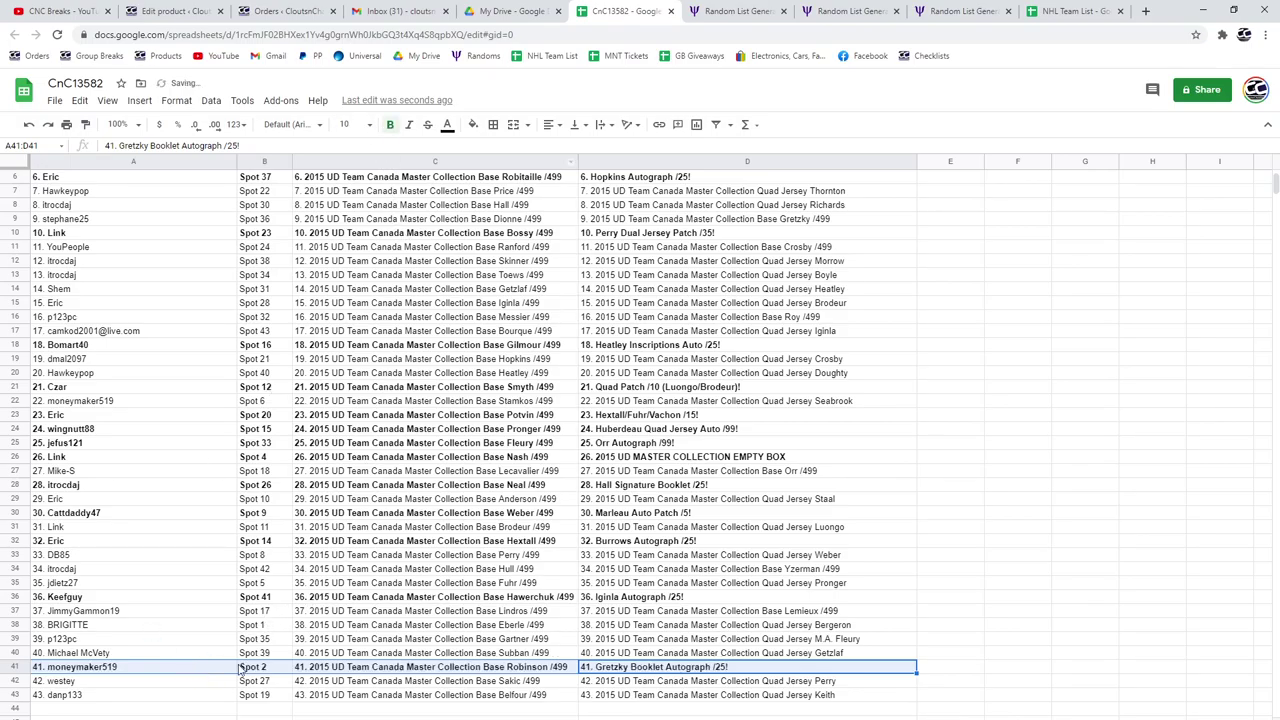
Select the filled rows of columns A to D from row 43 upward and switch to the CNC Breaks YouTube stream
drag(659, 700, 104, 168)
click(68, 11)
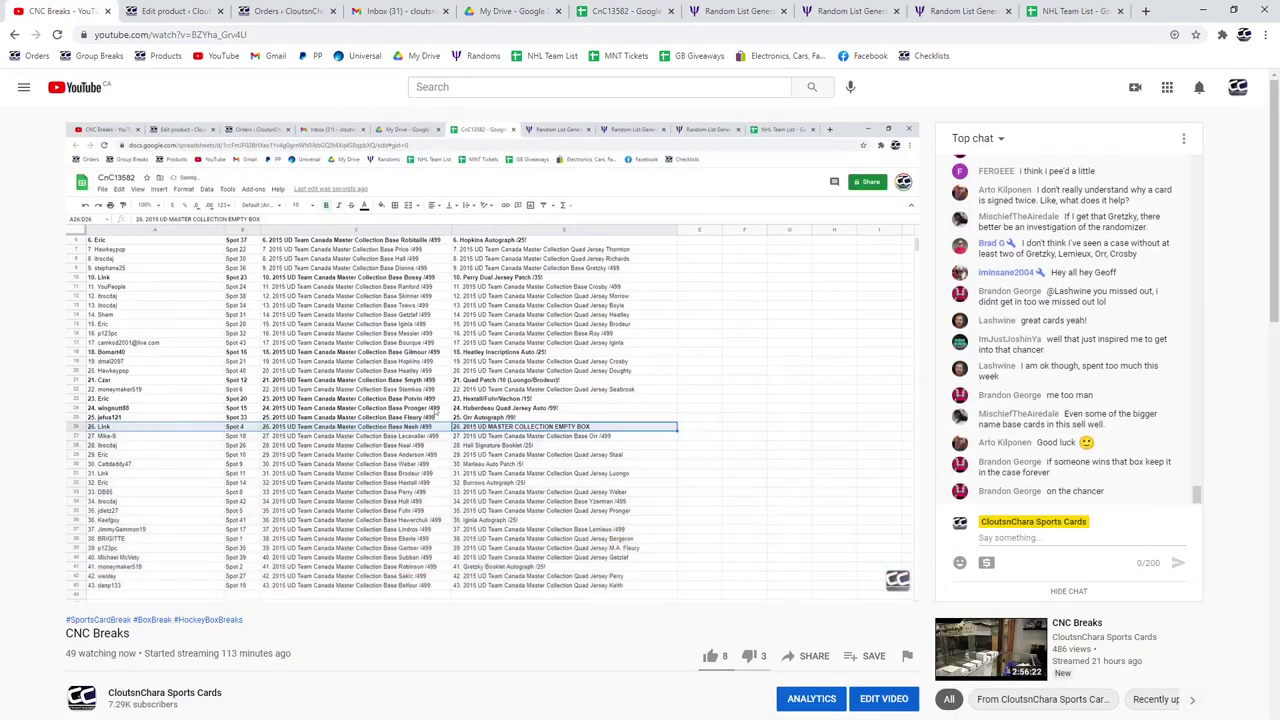